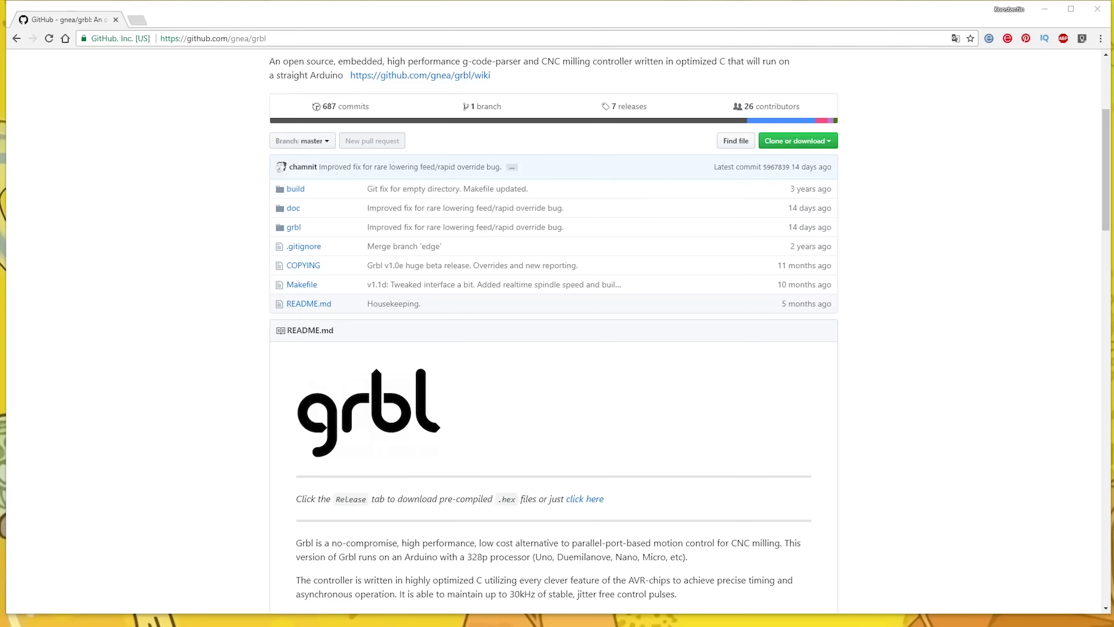
Step: Download the gnea/grbl repository from GitHub as a ZIP archive
scroll(633, 369, up, 5)
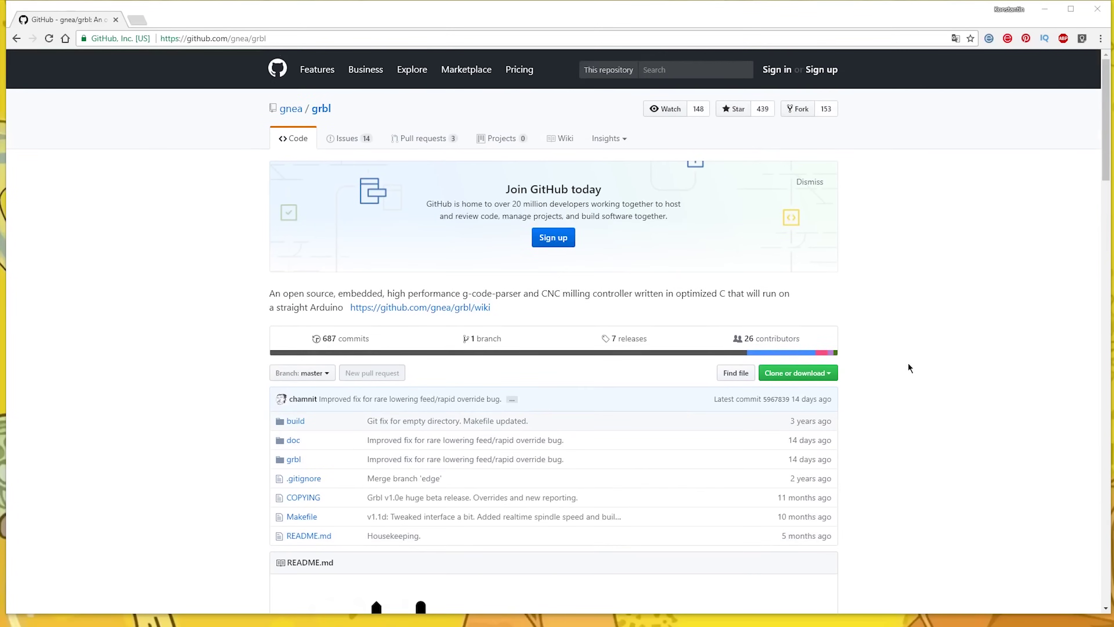
scroll(889, 380, down, 2)
scroll(889, 379, down, 1)
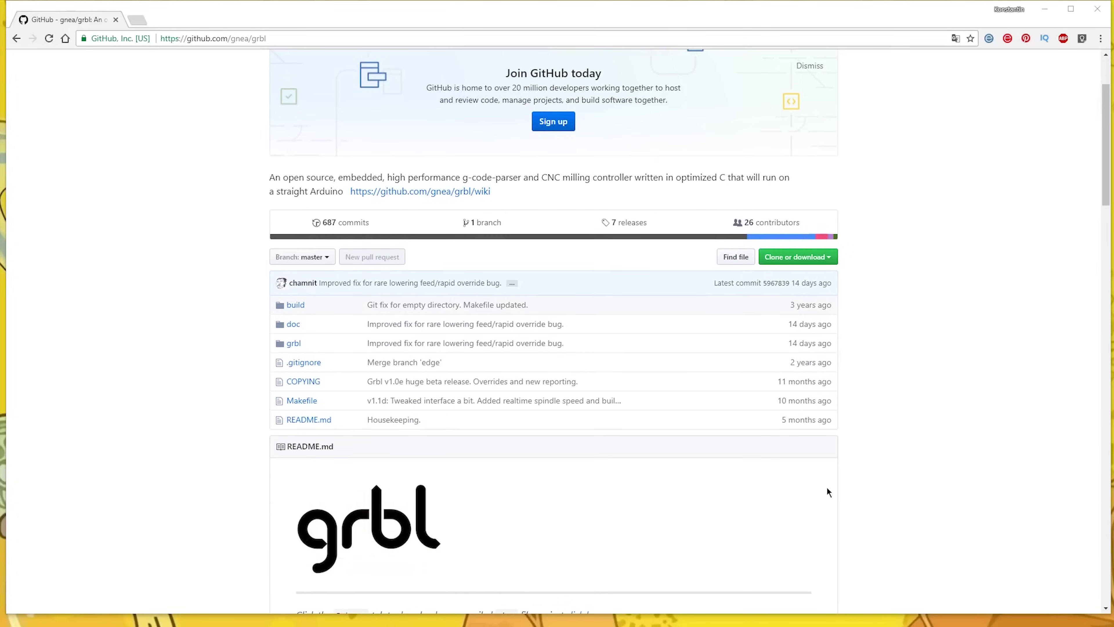
click(800, 258)
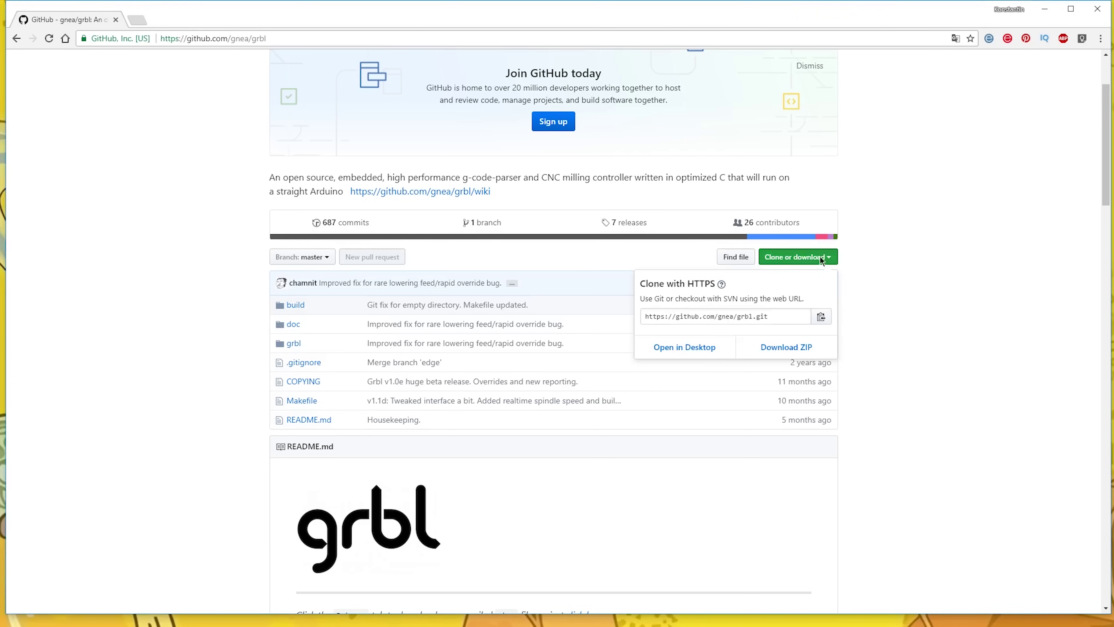
click(797, 347)
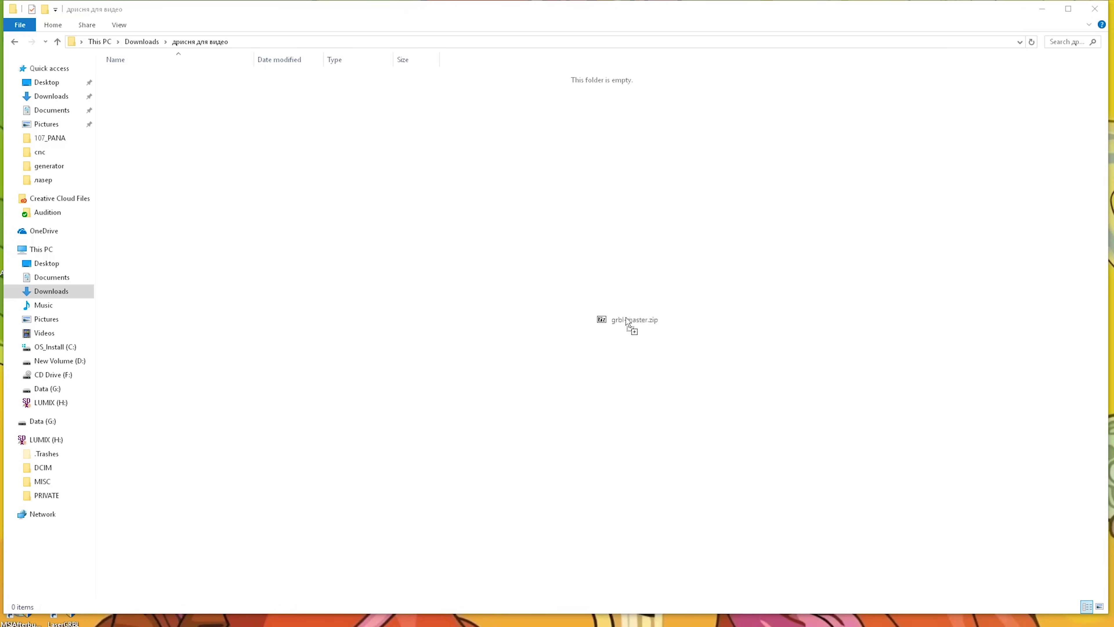
Step: Place grbl-master.zip in the empty дрисня для видео folder and extract it with 7-Zip to a grbl-master folder
drag(629, 326, 622, 314)
click(355, 183)
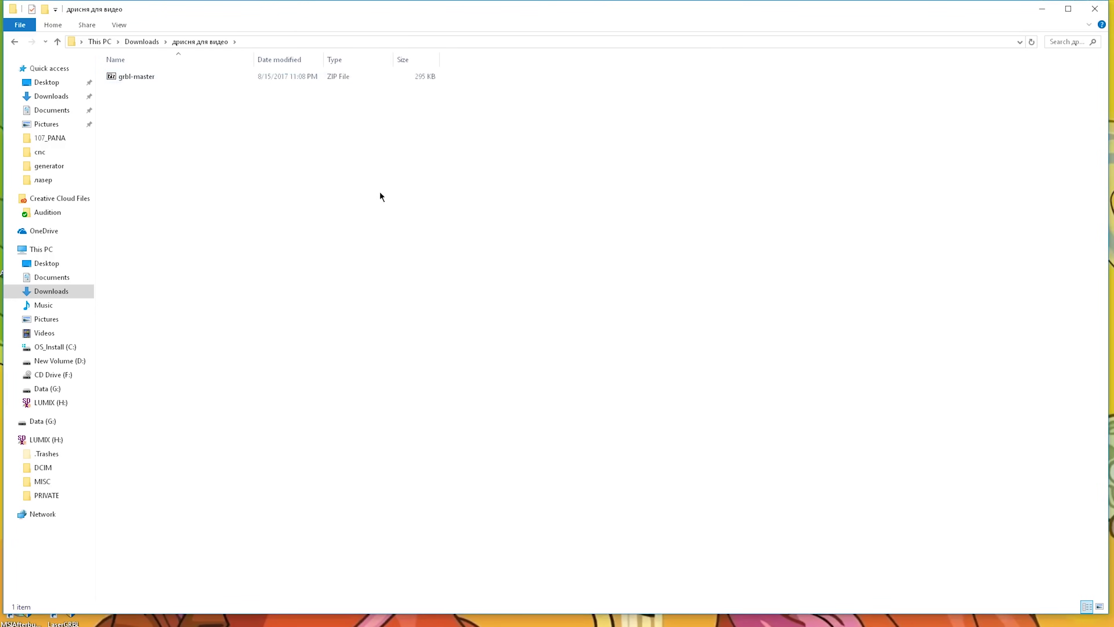
right_click(146, 77)
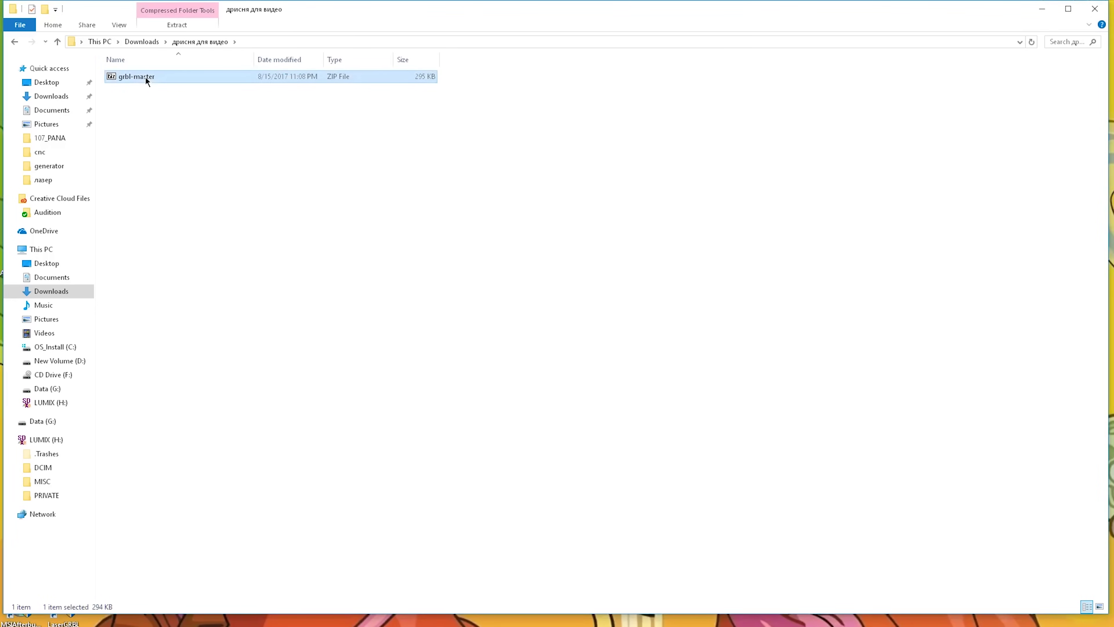
mouse_move(231, 99)
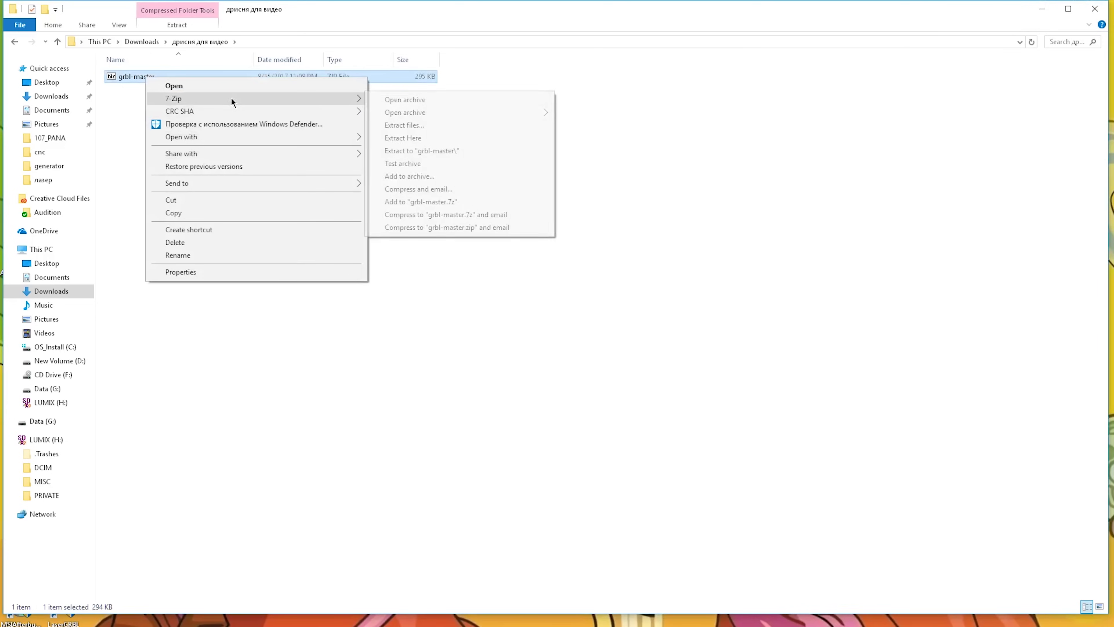
click(454, 151)
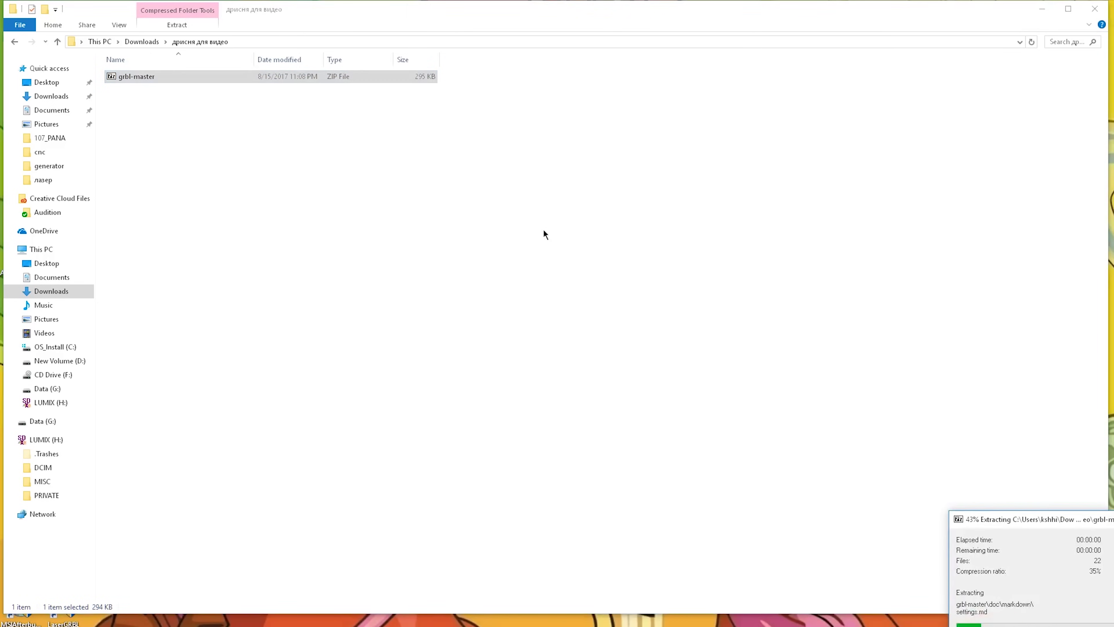
Step: Open the extracted grbl-master folder and compress its grbl subfolder to grbl.zip with 7-Zip
double_click(173, 76)
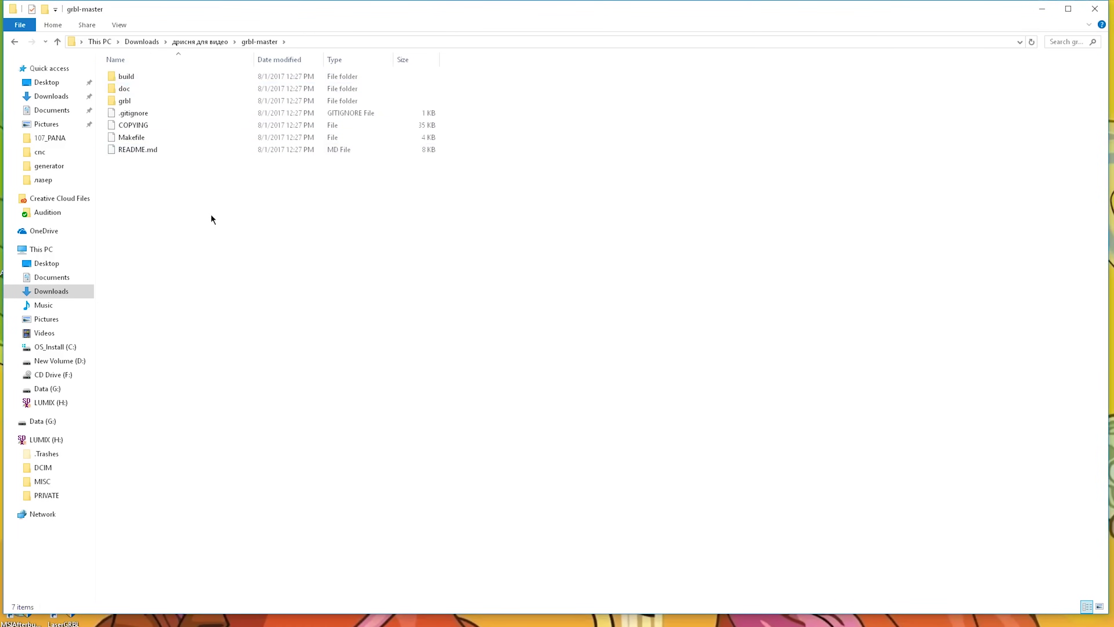
right_click(148, 100)
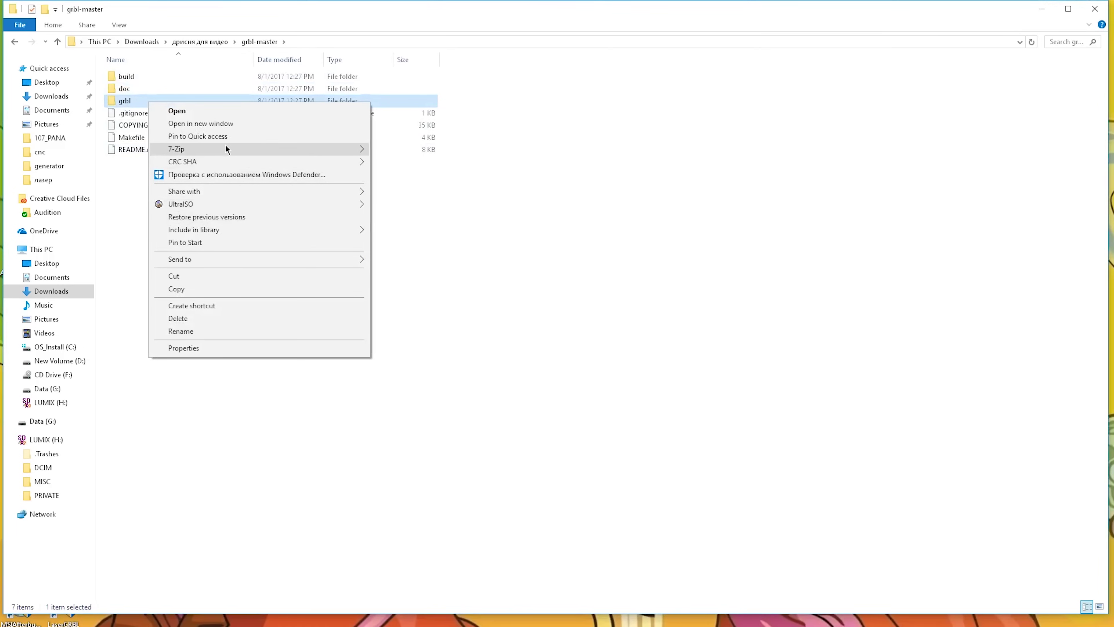
mouse_move(225, 146)
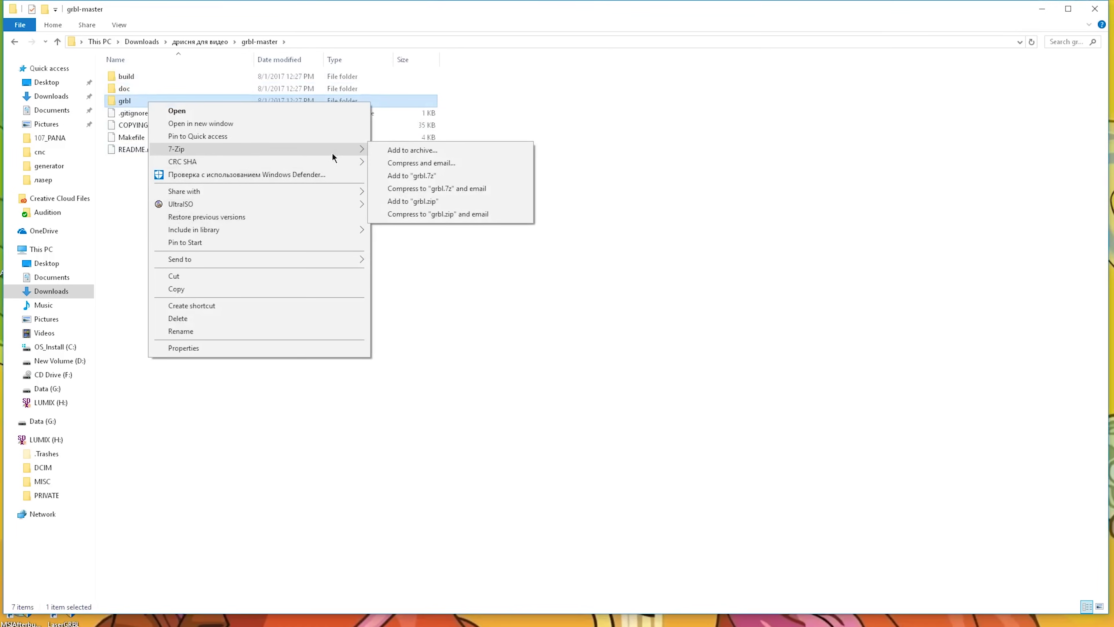
click(498, 202)
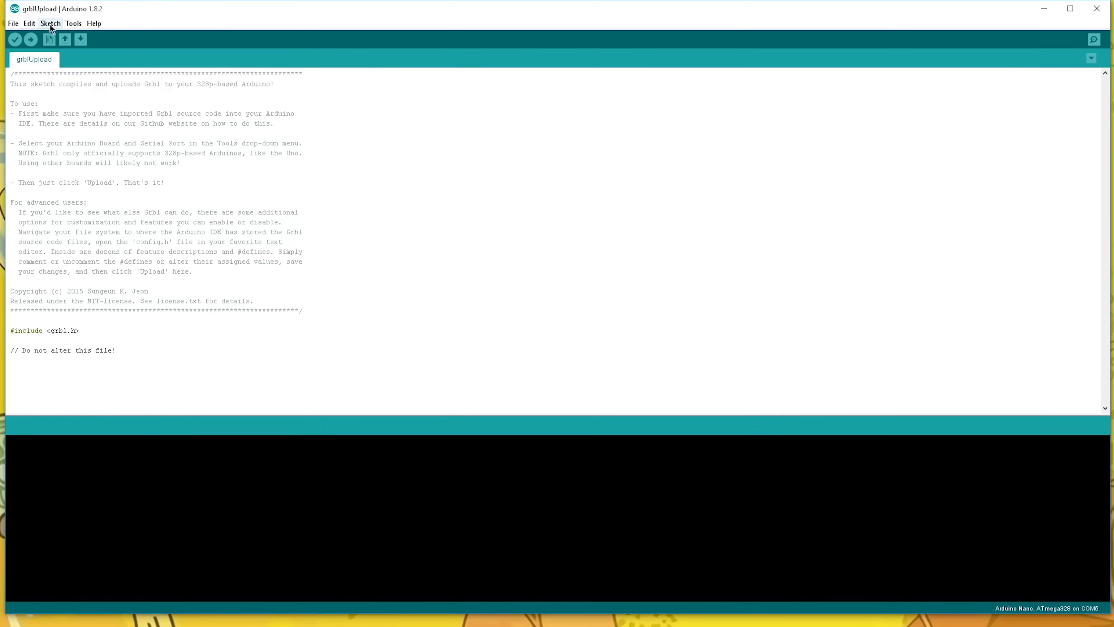
Step: Switch to the Arduino IDE and add grbl.zip from the grbl-master folder as a ZIP library
click(51, 24)
mouse_move(106, 107)
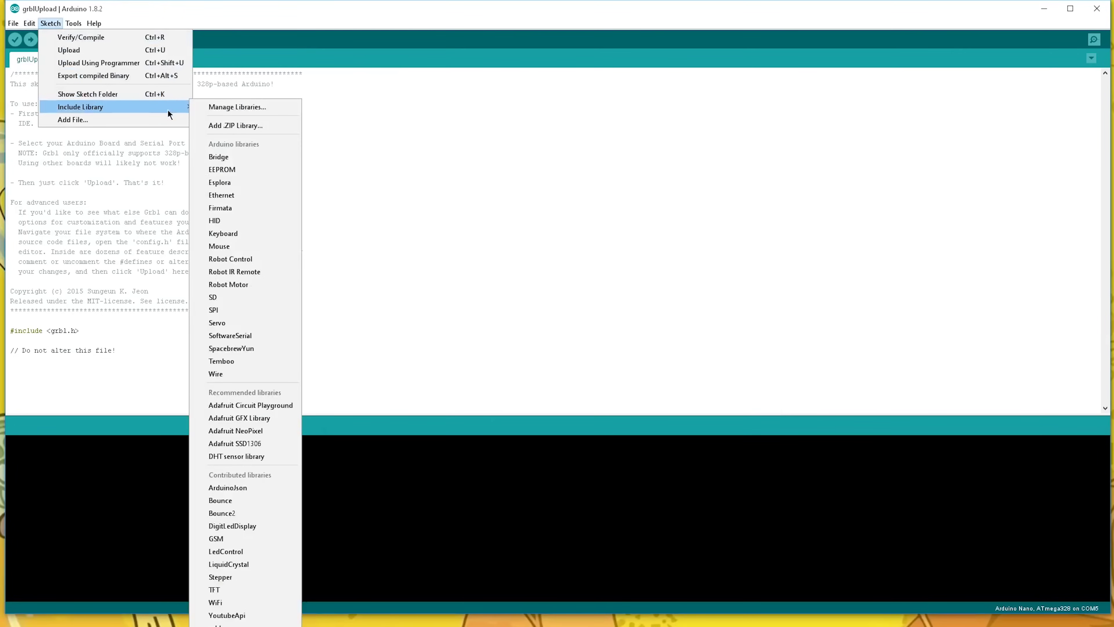
click(242, 126)
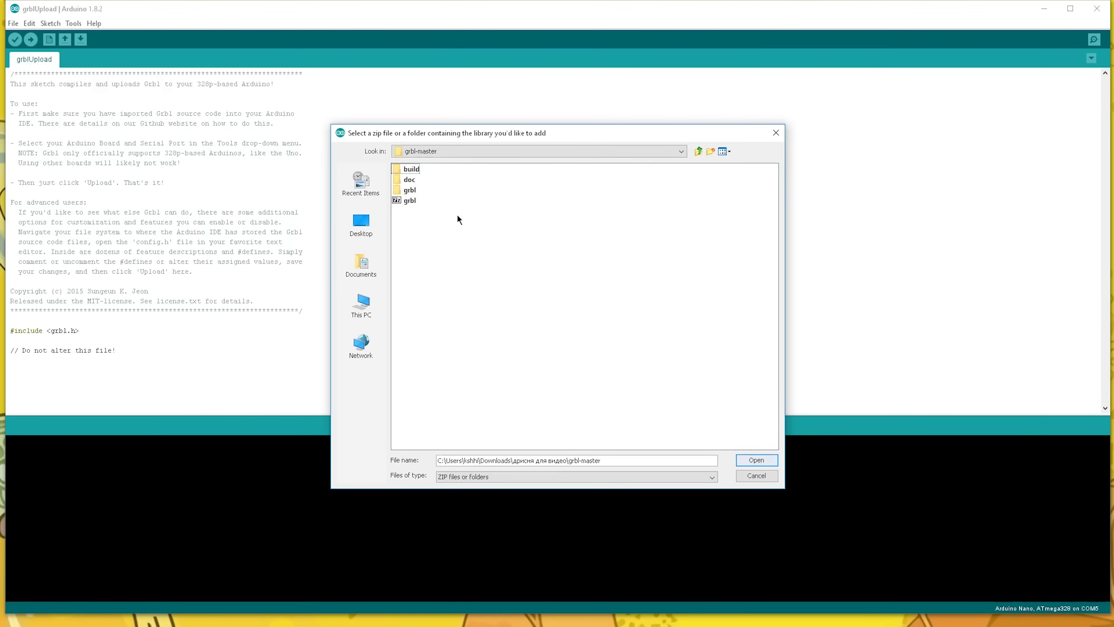
click(410, 201)
Step: Open the grblUpload example sketch from the grbl custom library
click(18, 23)
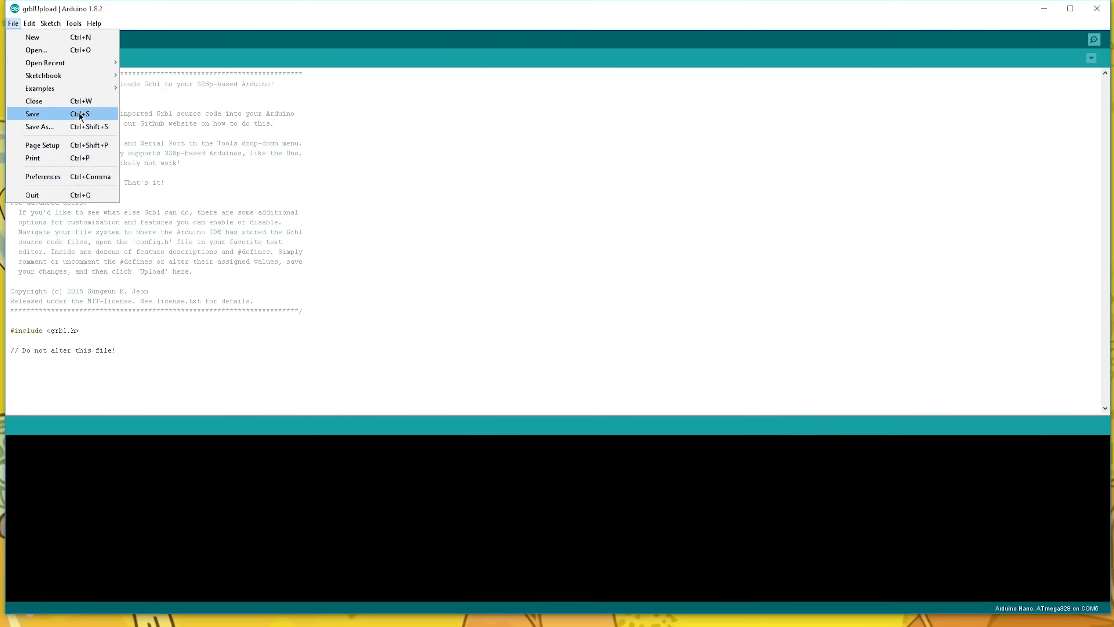
mouse_move(84, 90)
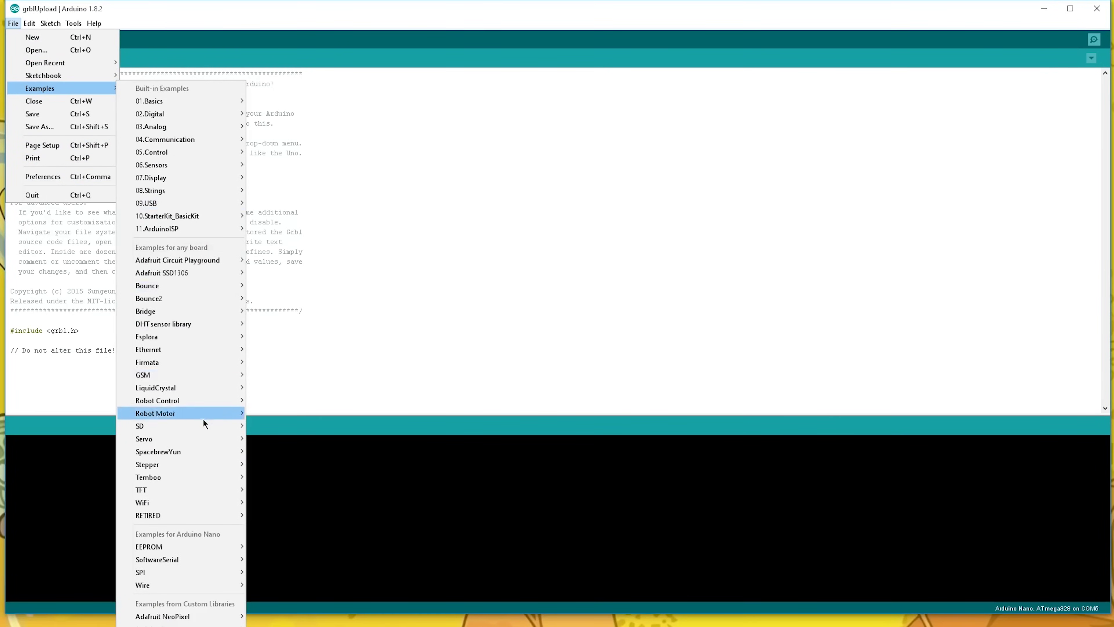
mouse_move(208, 589)
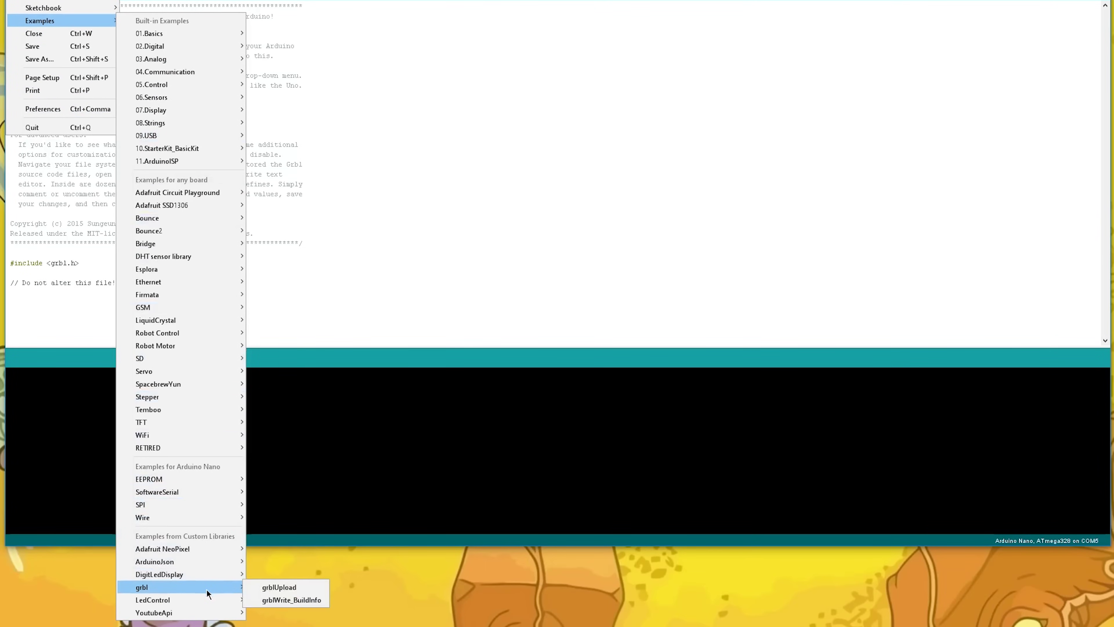
click(279, 587)
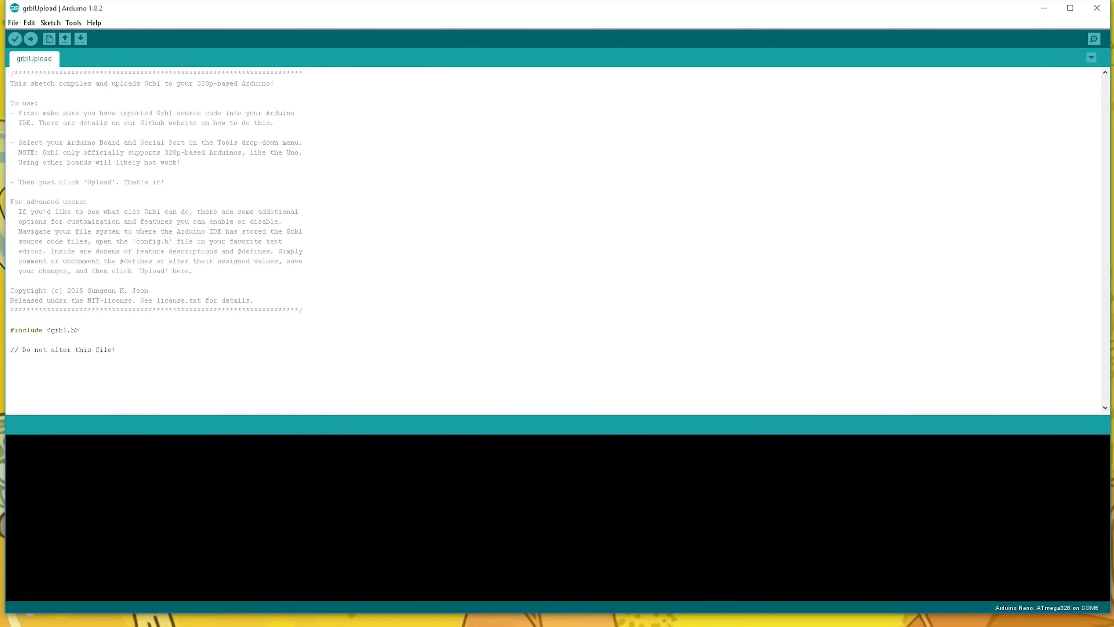
drag(447, 386, 472, 47)
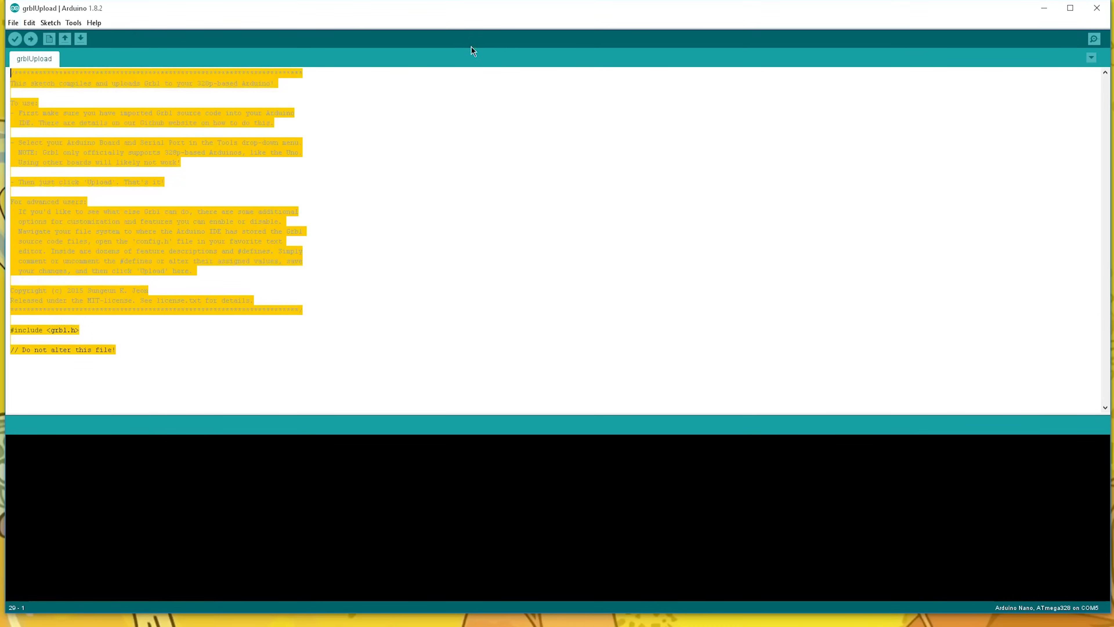
click(713, 250)
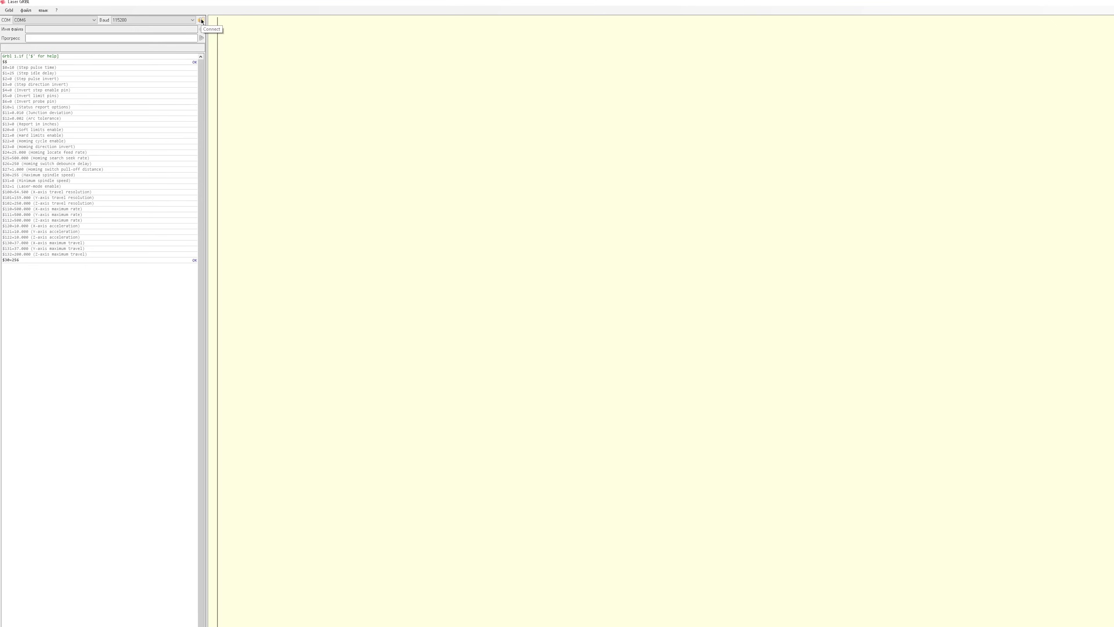
Step: Switch to LaserGRBL, connect to the controller on COM6 at 115200 baud and request its settings with $$
click(202, 21)
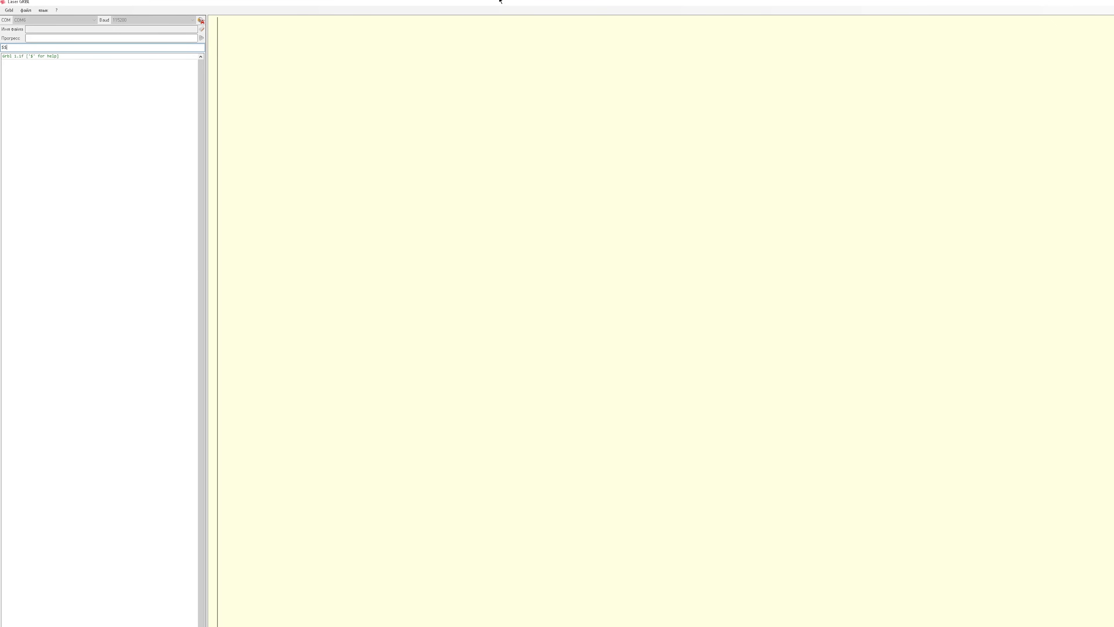
key(Return)
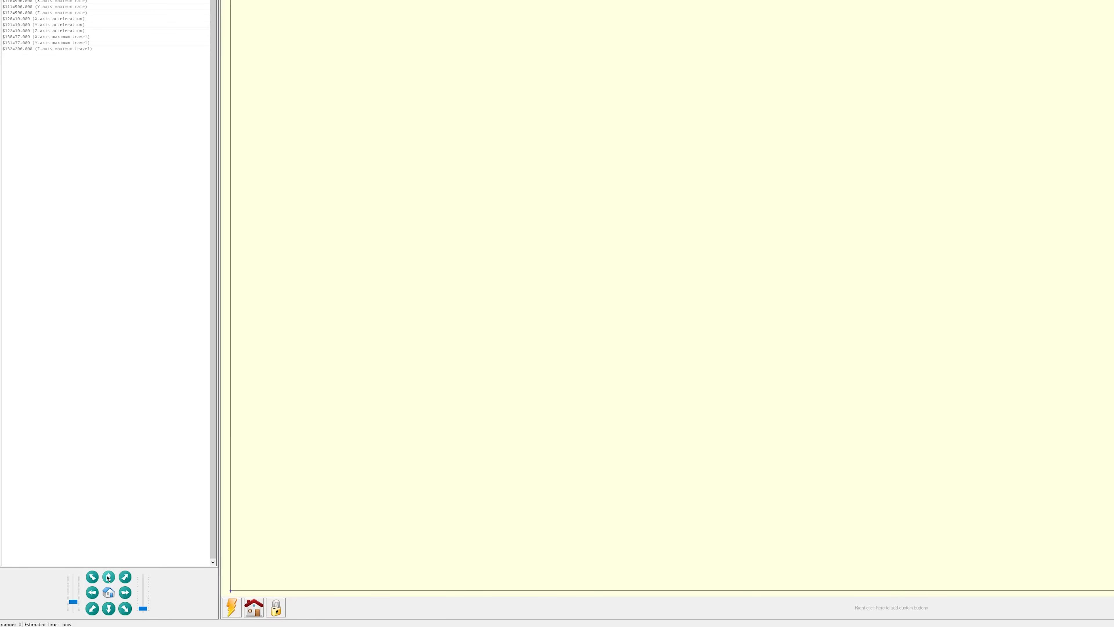
Step: Jog the laser head in steps of 10 at feed rate 1000: Y+, X-, X+, Y-, X-, Y+ and X+
click(109, 577)
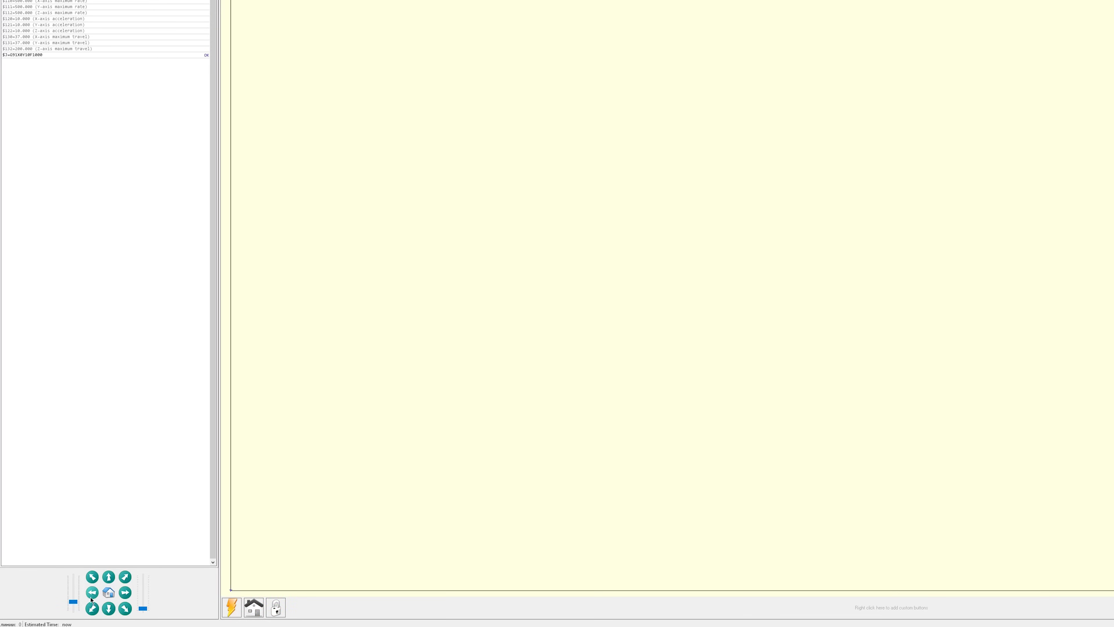
click(92, 593)
click(124, 596)
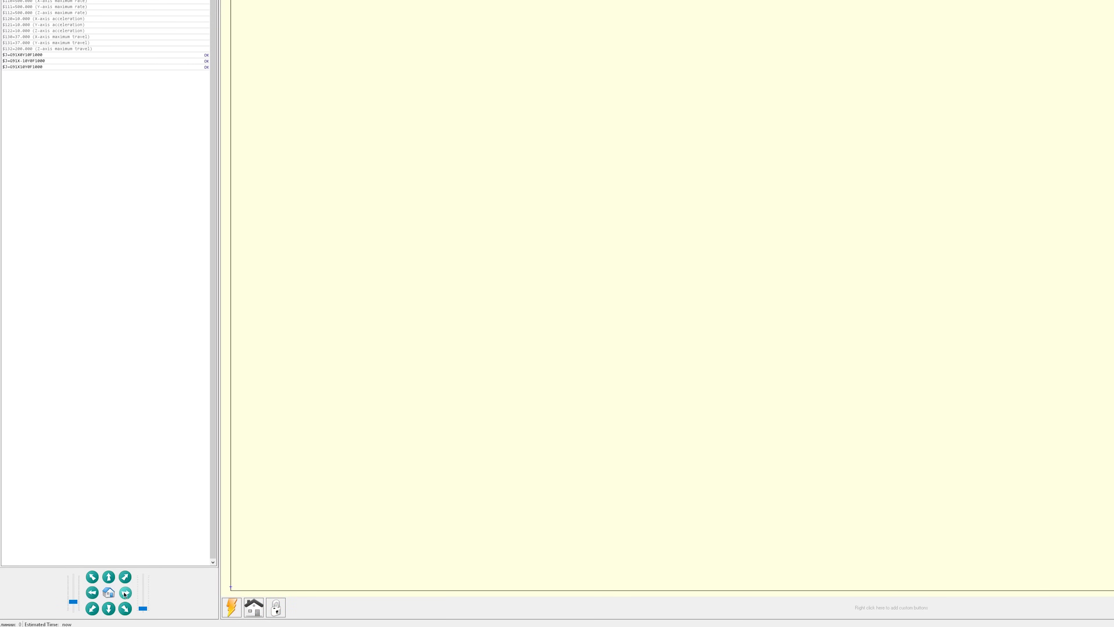
click(108, 608)
click(98, 592)
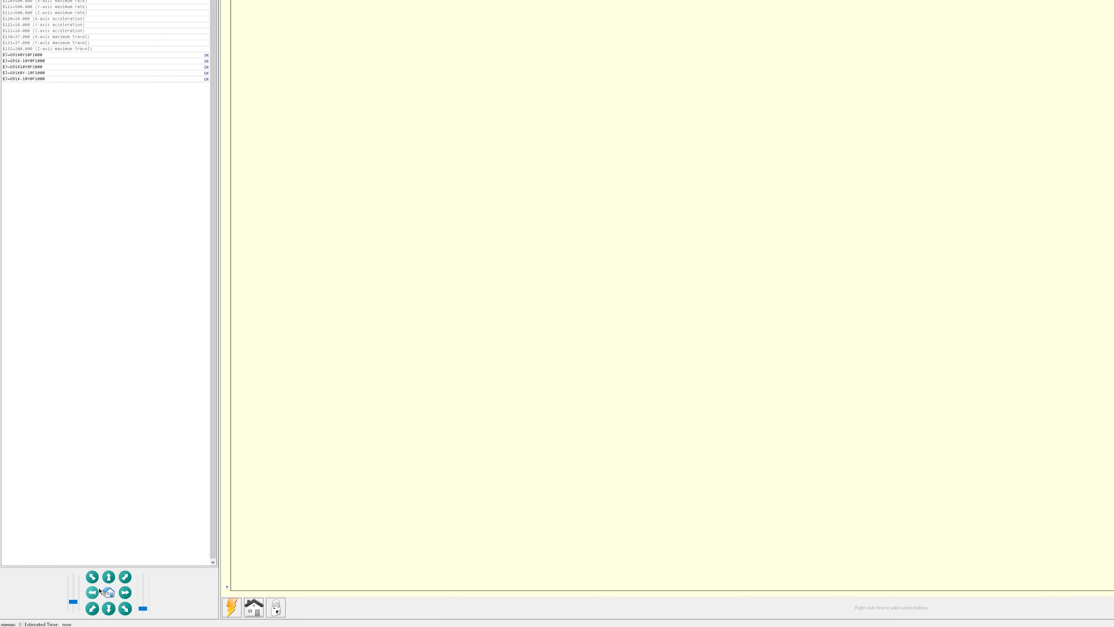
click(109, 577)
click(125, 592)
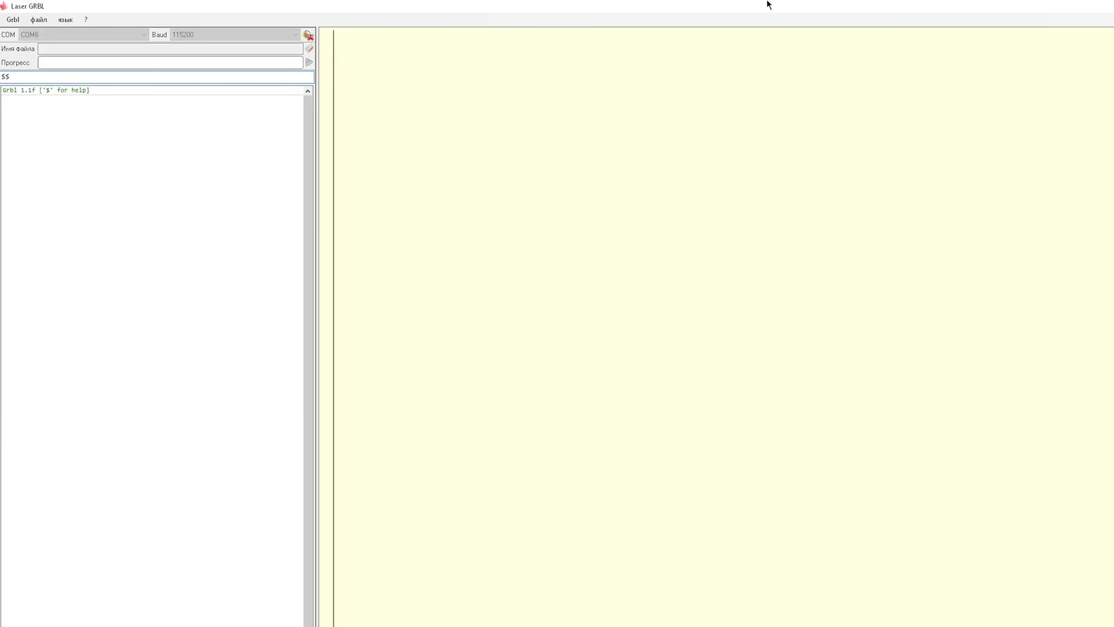
Step: Send the $$ command to list the Grbl settings again
key(Return)
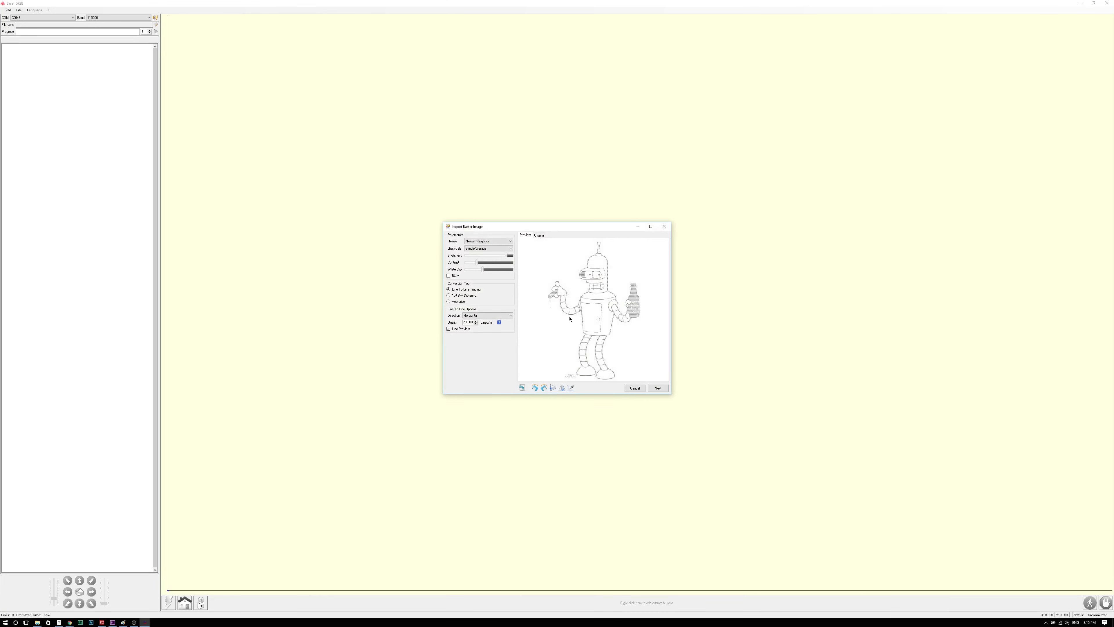
Step: Lower the robot image's brightness to bring out its grey body shading, and convert the raster image for engraving
drag(499, 257, 495, 257)
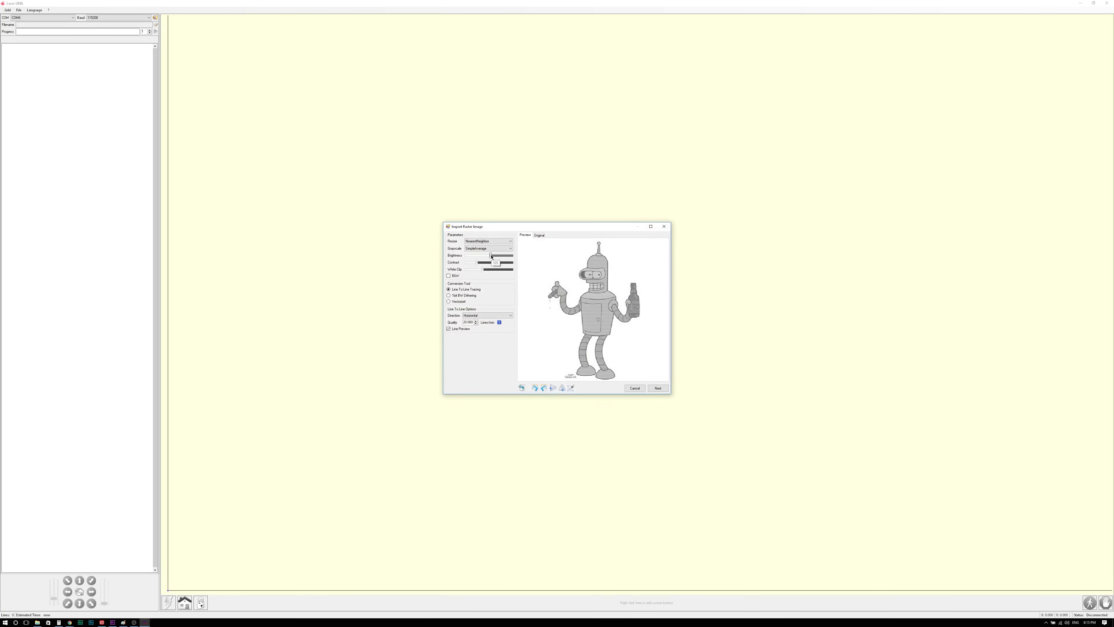
click(659, 389)
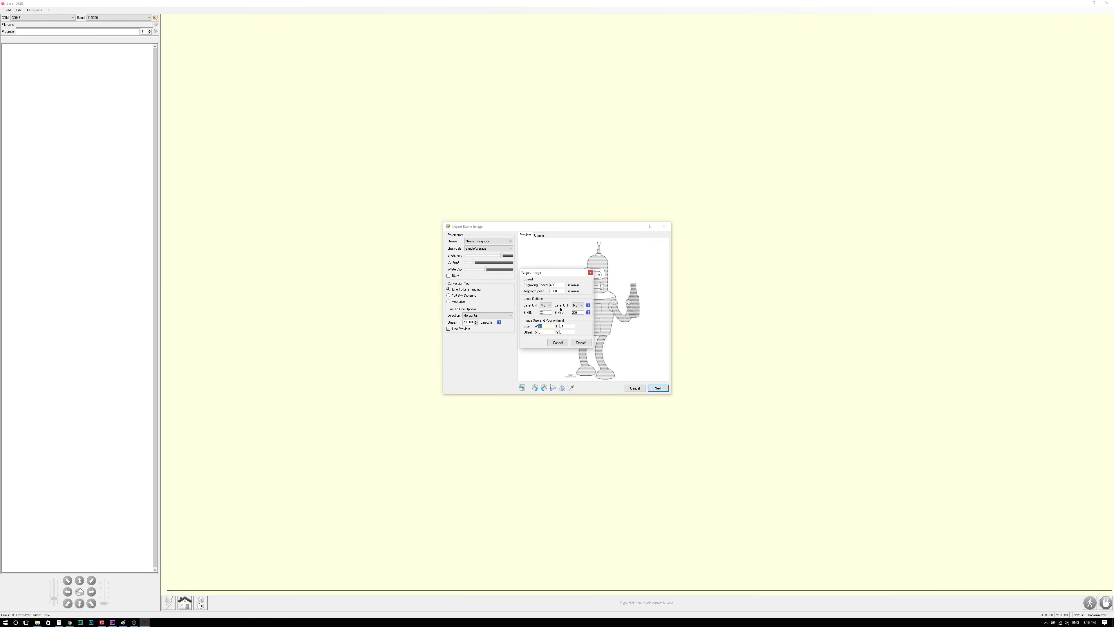
click(579, 313)
click(581, 343)
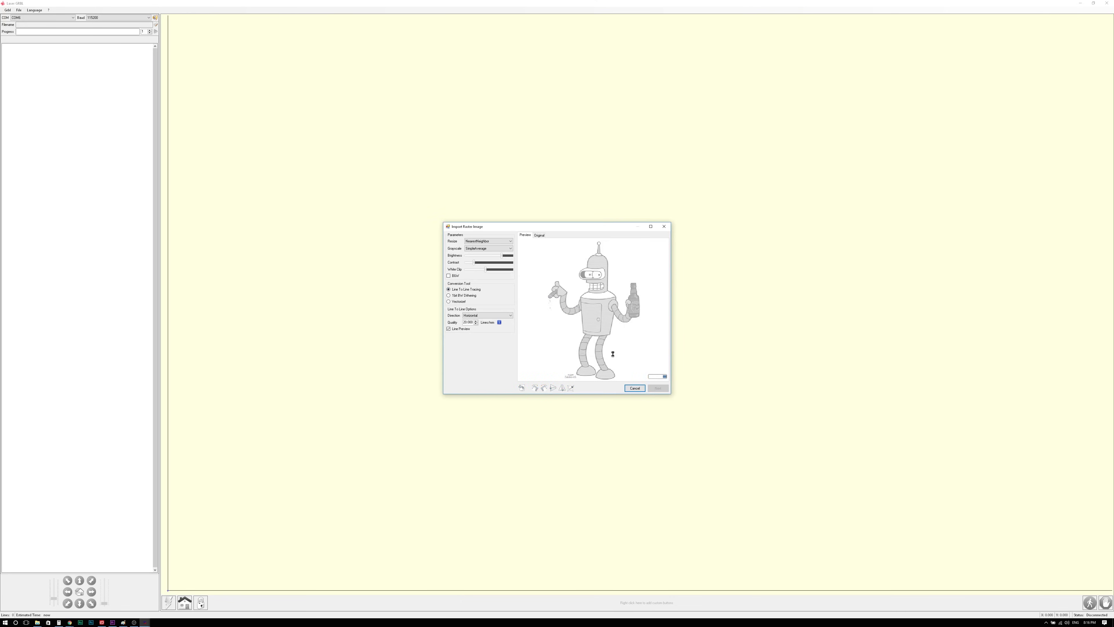